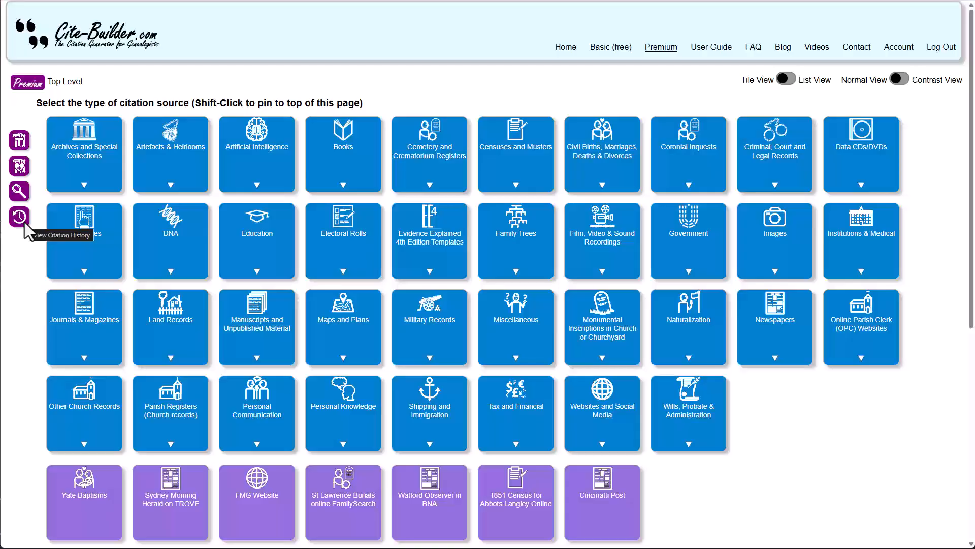
# - Open the citation history from the top-level source selection page
pyautogui.scroll(-5, 93, 282)
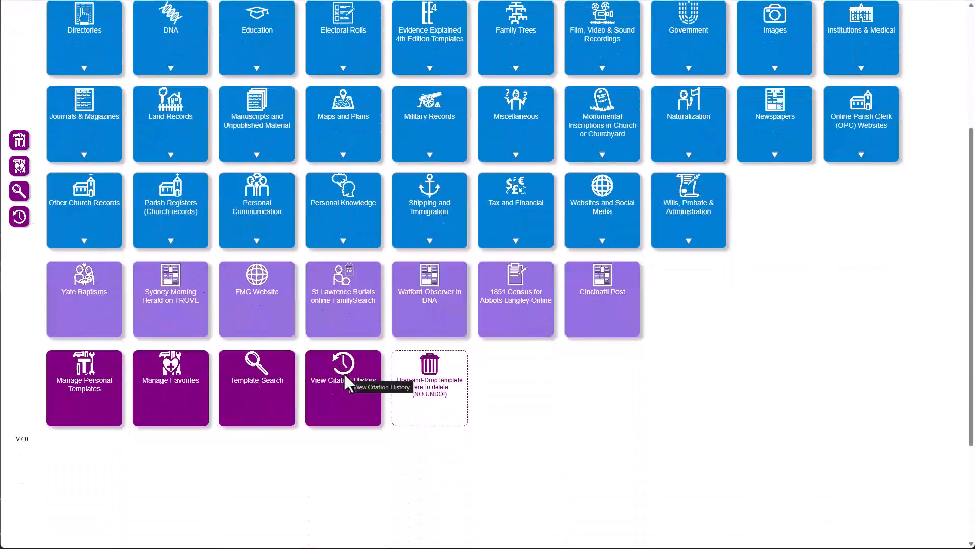
pyautogui.scroll(5, 193, 279)
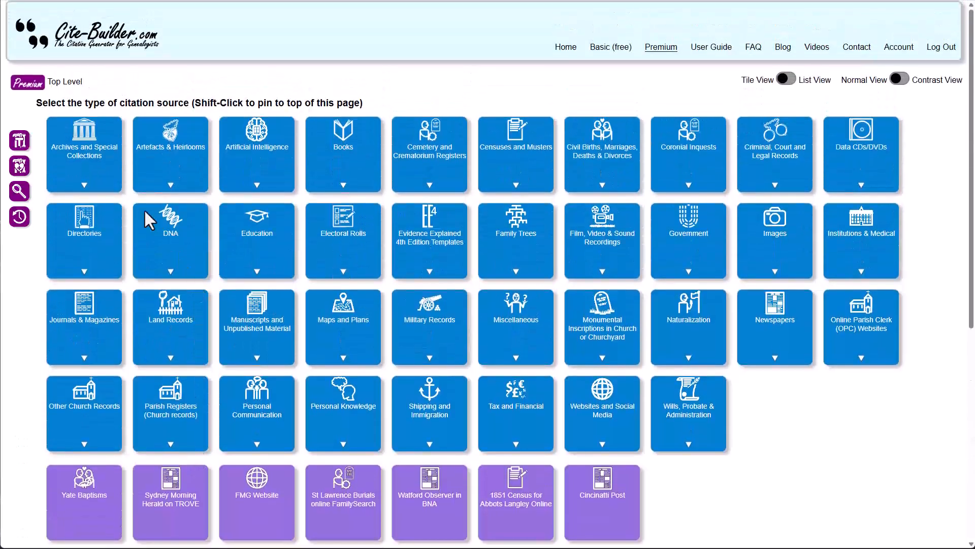
pyautogui.click(25, 220)
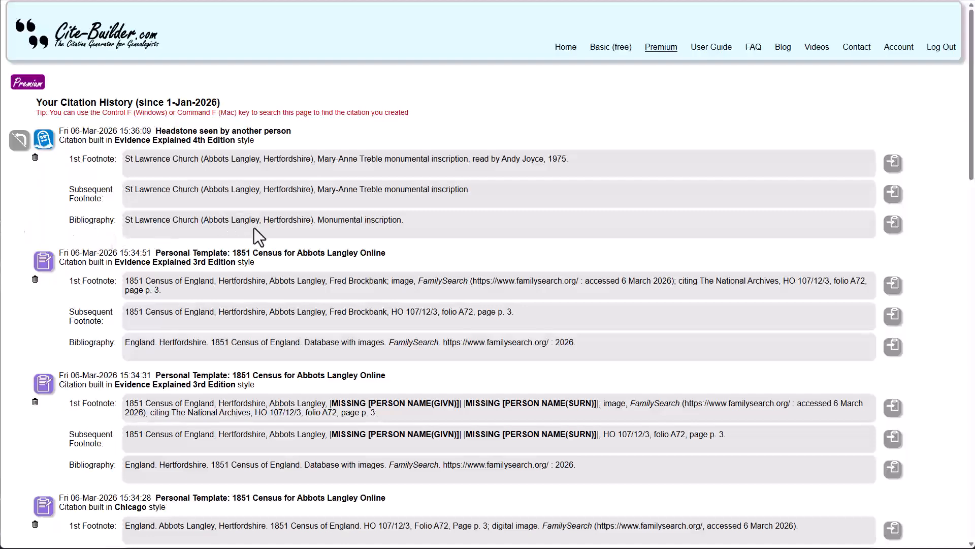
# - Scroll through the citation history entries to review past citations
pyautogui.scroll(-4, 254, 228)
pyautogui.scroll(-7, 254, 228)
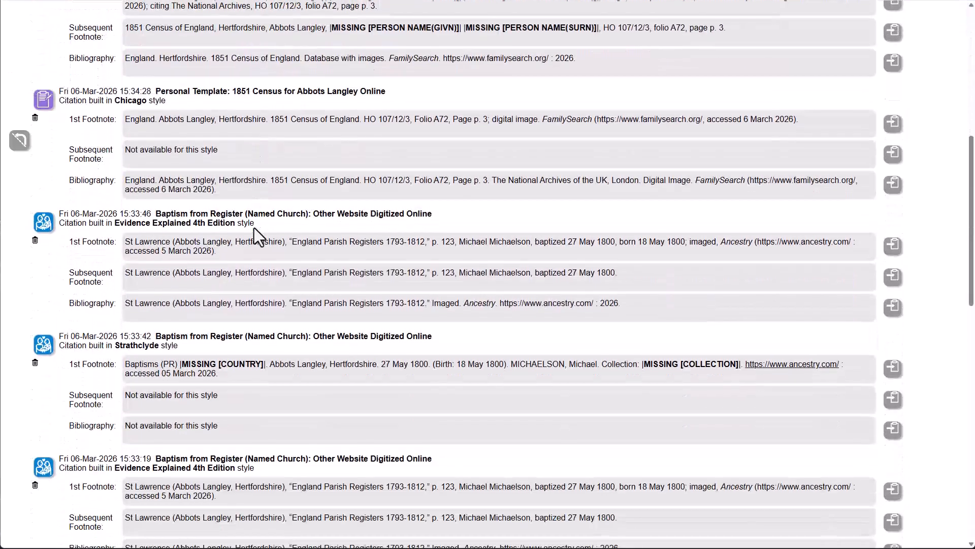
pyautogui.scroll(11, 254, 228)
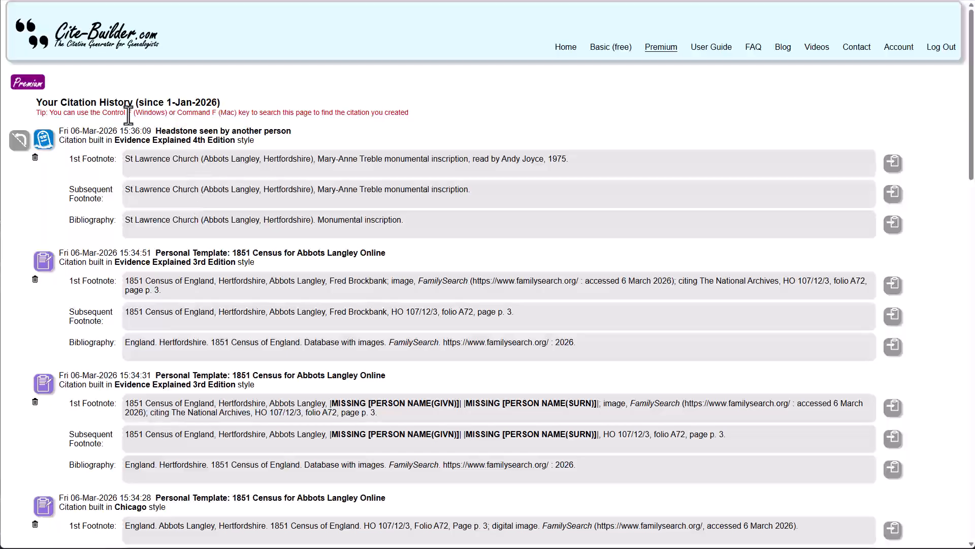
pyautogui.scroll(-3, 138, 146)
pyautogui.scroll(-15, 138, 147)
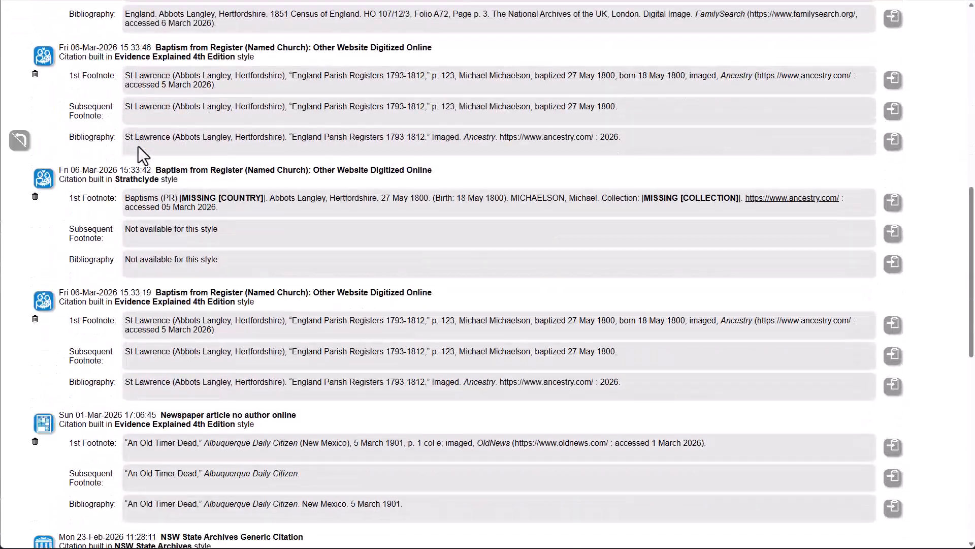
pyautogui.scroll(-3, 138, 147)
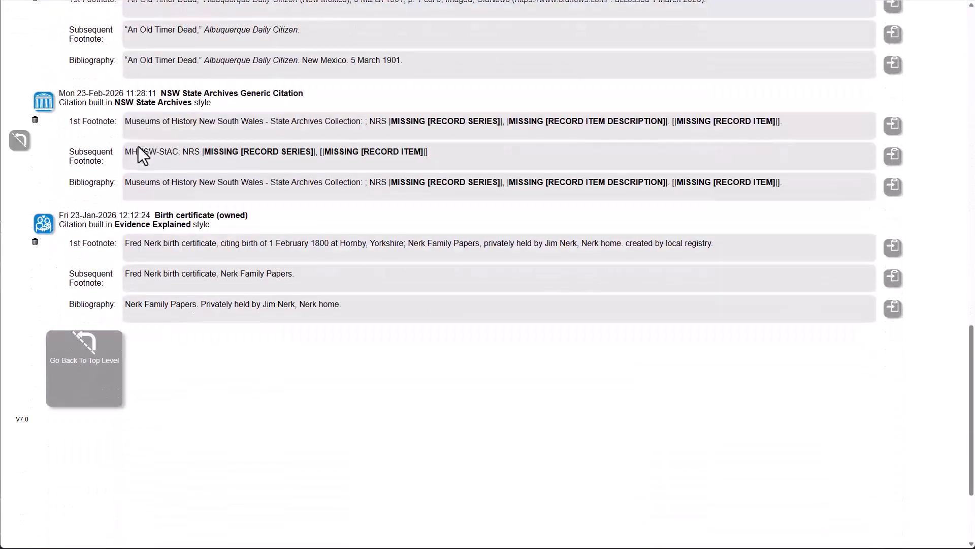
pyautogui.scroll(8, 139, 146)
pyautogui.scroll(12, 139, 146)
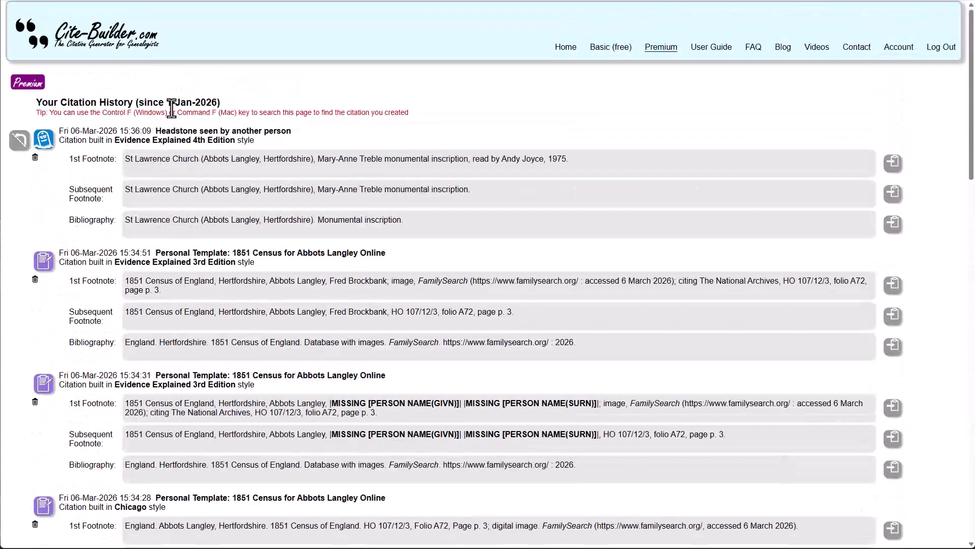
pyautogui.scroll(-6, 185, 149)
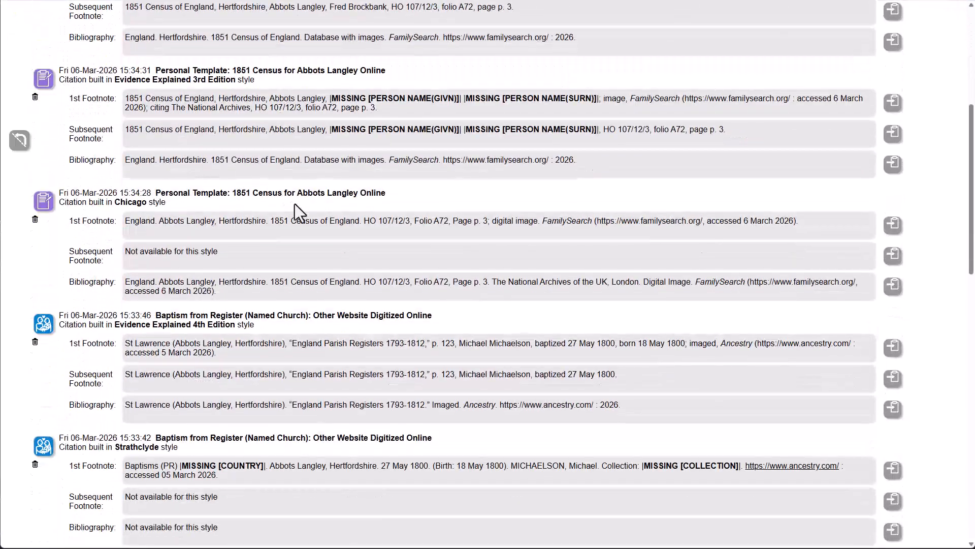
pyautogui.scroll(6, 302, 196)
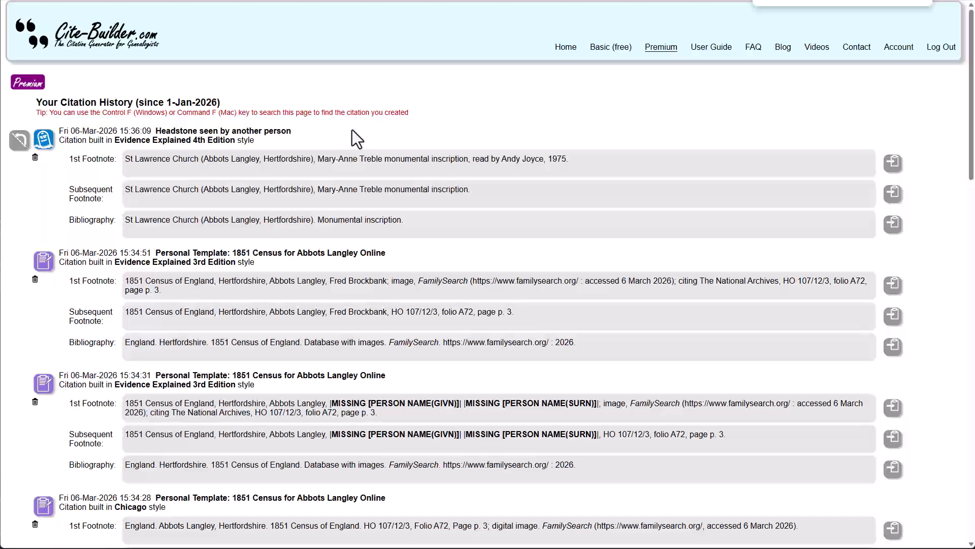
pyautogui.scroll(-2, 461, 47)
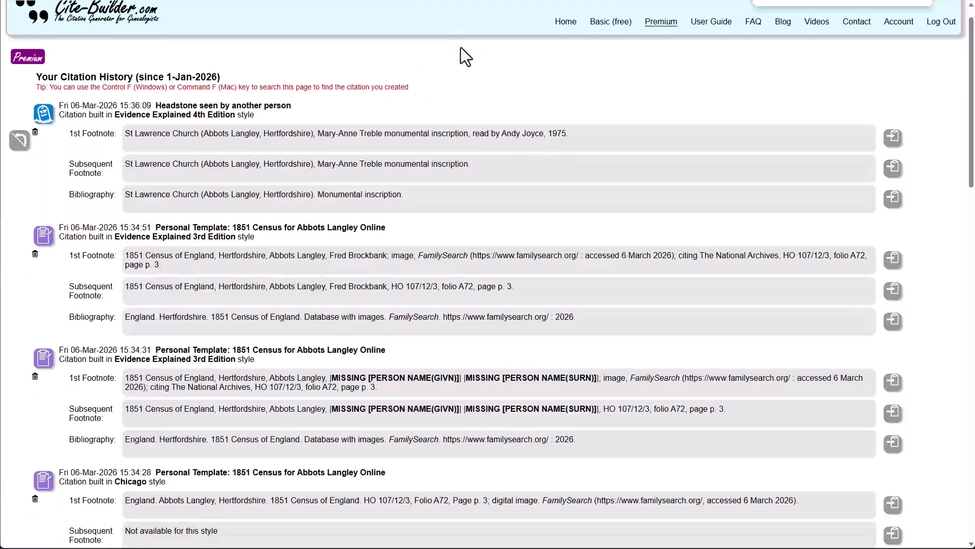
pyautogui.scroll(2, 461, 47)
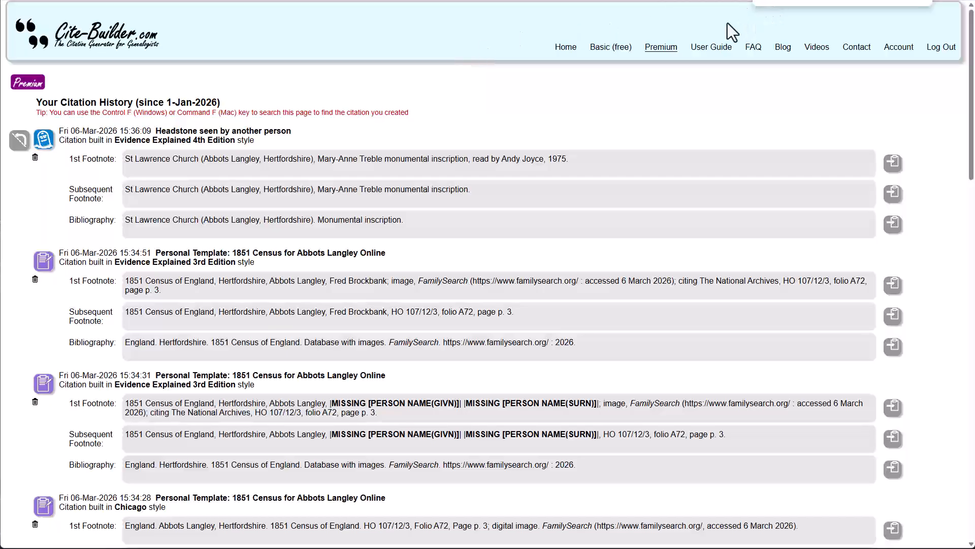
# - Search the citation history page for michael
pyautogui.write('michae')
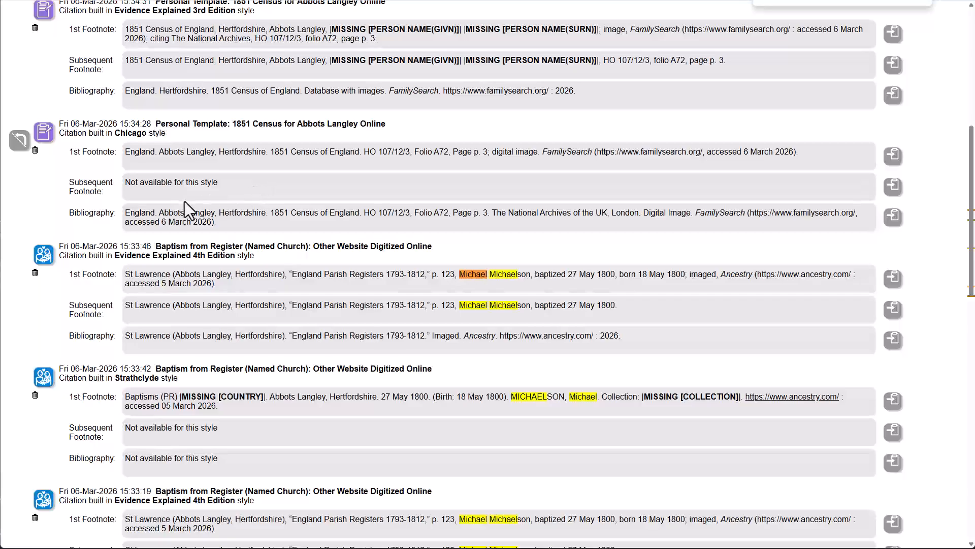
pyautogui.scroll(5, 233, 234)
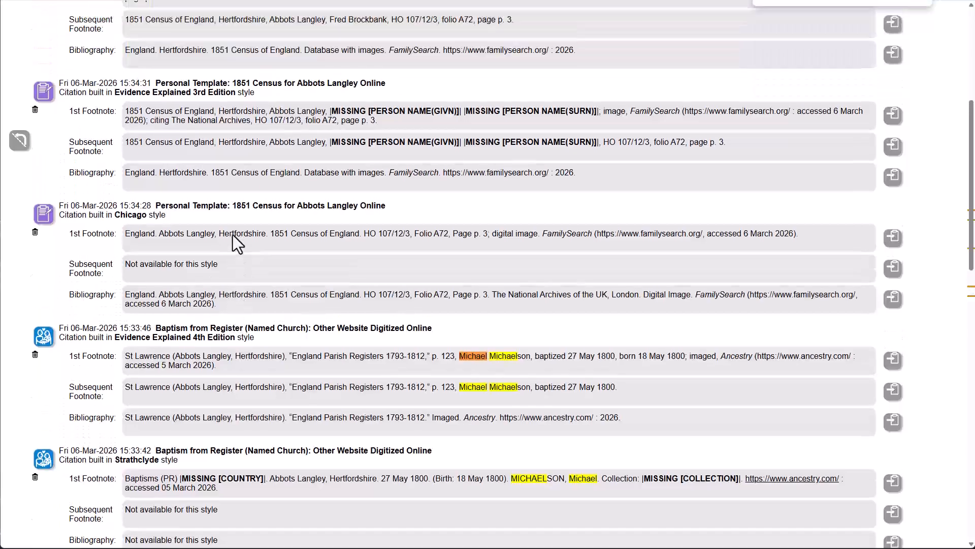
# - Copy the 1st footnote of the headstone citation to the clipboard
pyautogui.scroll(1, 232, 234)
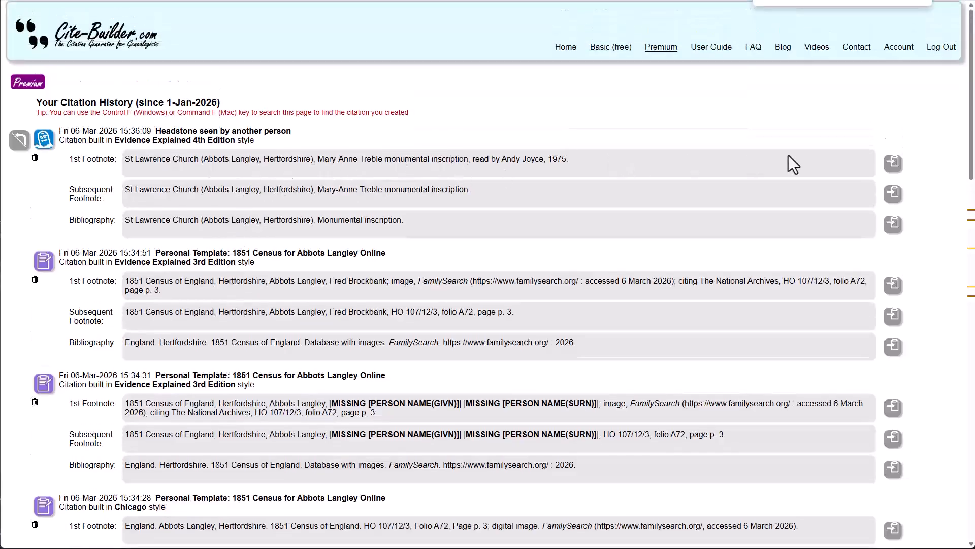
pyautogui.click(891, 167)
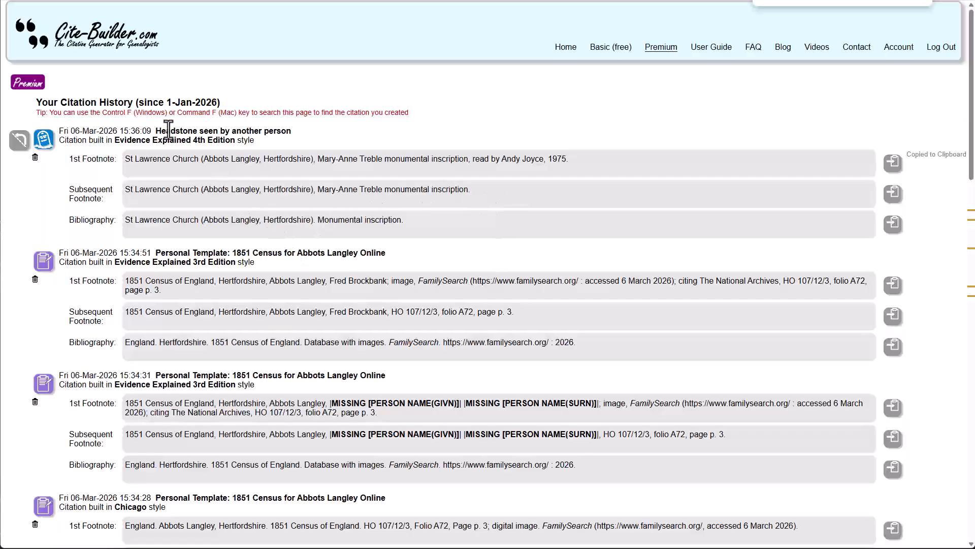
# - Reopen the headstone history item, change the deceased name to Jane Smith, and rebuild the citation
pyautogui.click(42, 143)
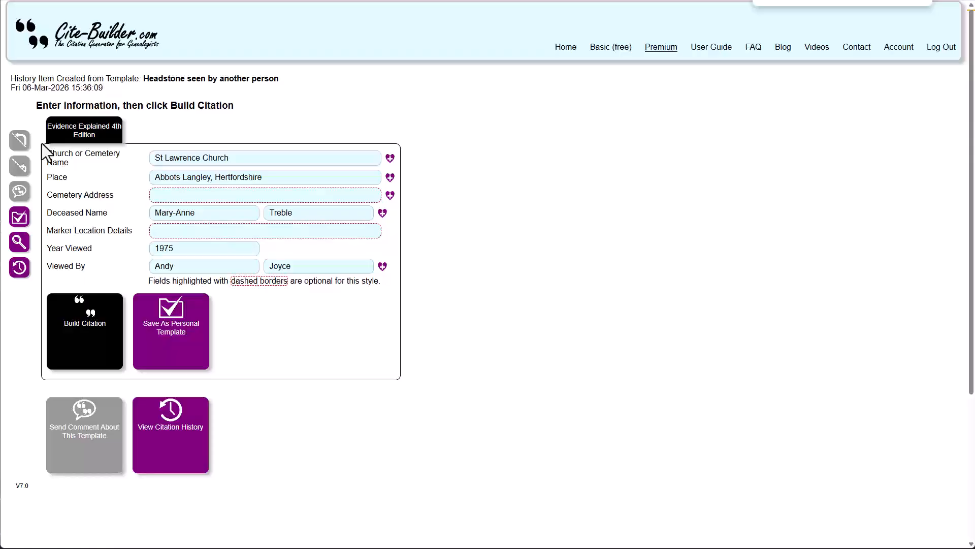
pyautogui.click(94, 315)
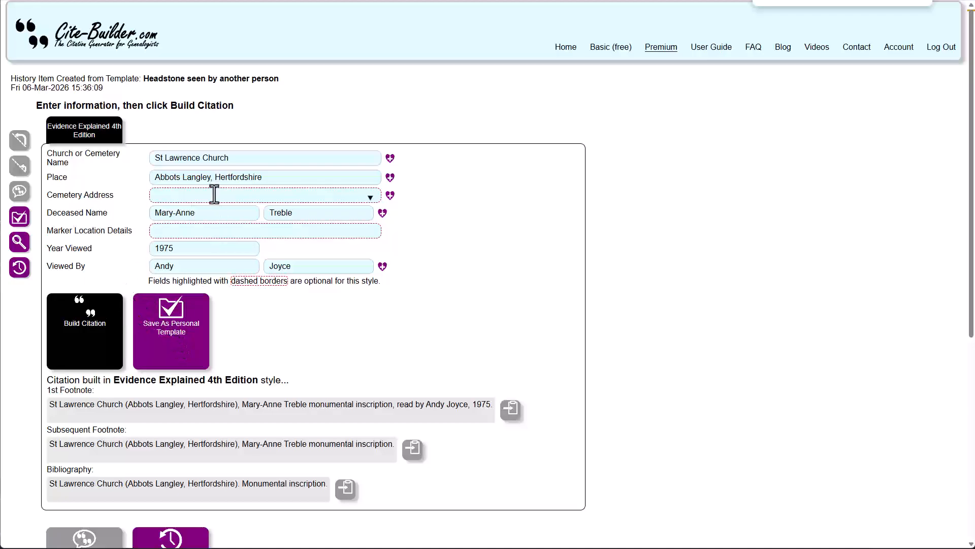
pyautogui.doubleClick(299, 212)
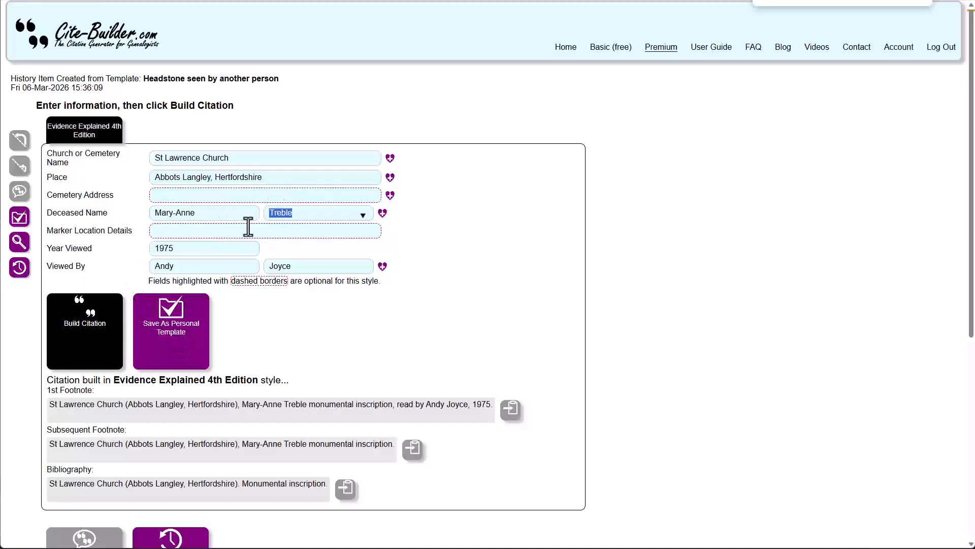
pyautogui.write('Smith')
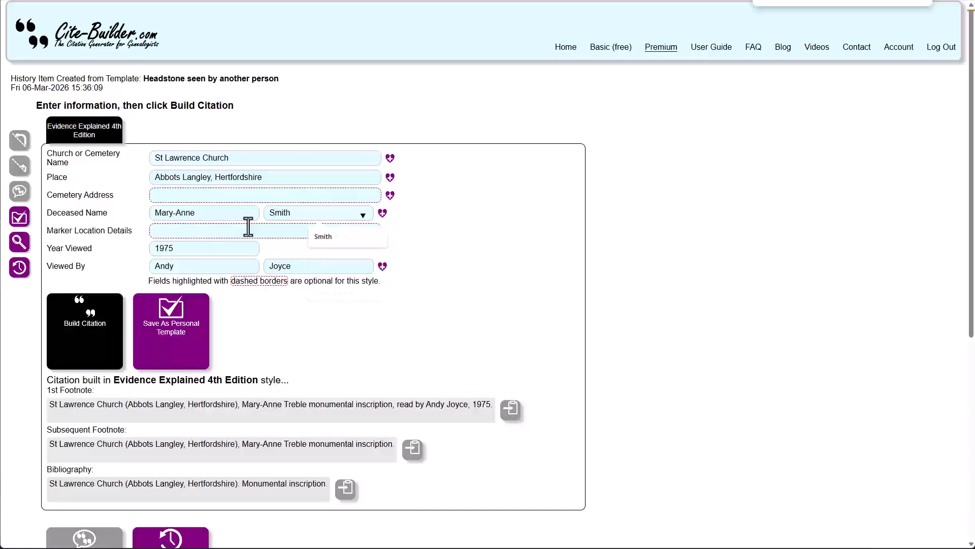
pyautogui.moveTo(218, 213); pyautogui.dragTo(162, 212)
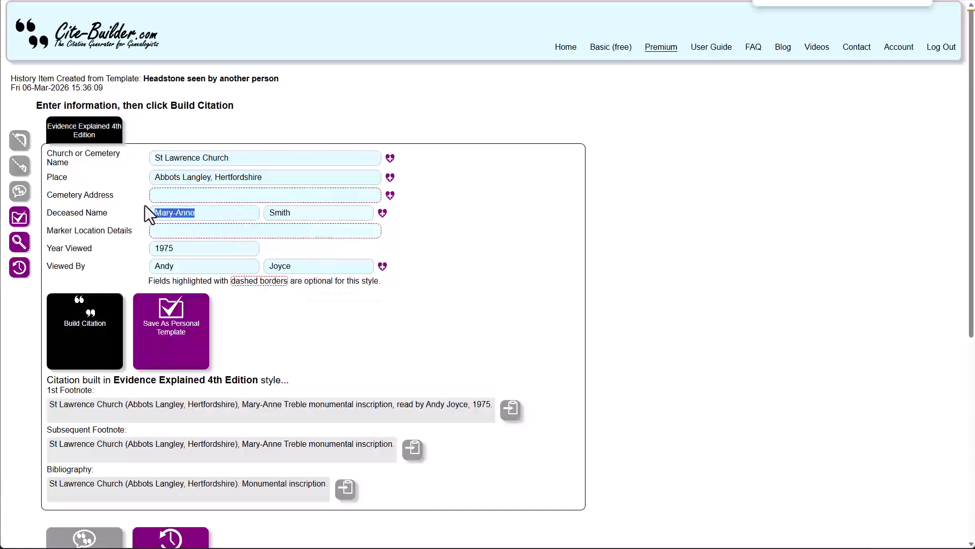
pyautogui.write('Jane')
pyautogui.click(94, 335)
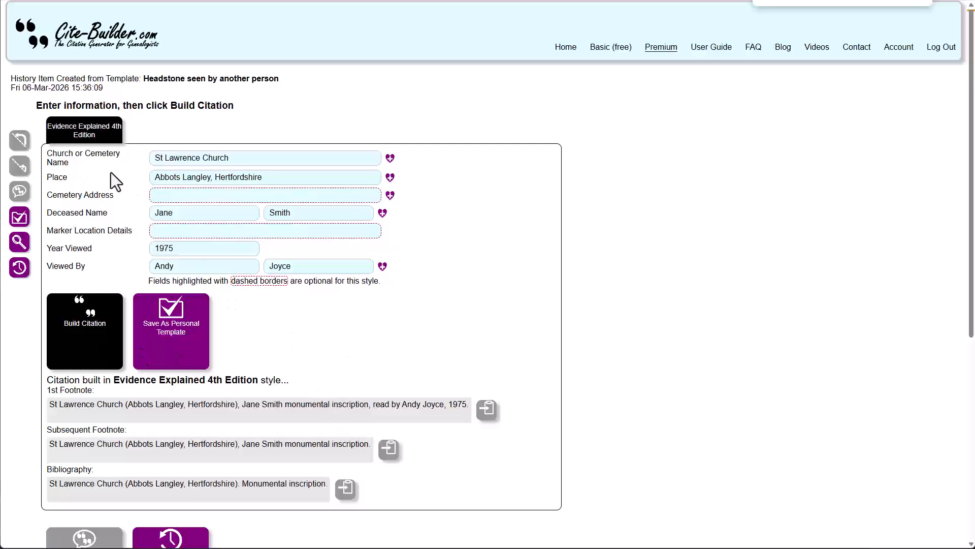
# - Return to the citation history and open the Ancestry baptism entry built in Evidence Explained 4th Edition
pyautogui.click(19, 269)
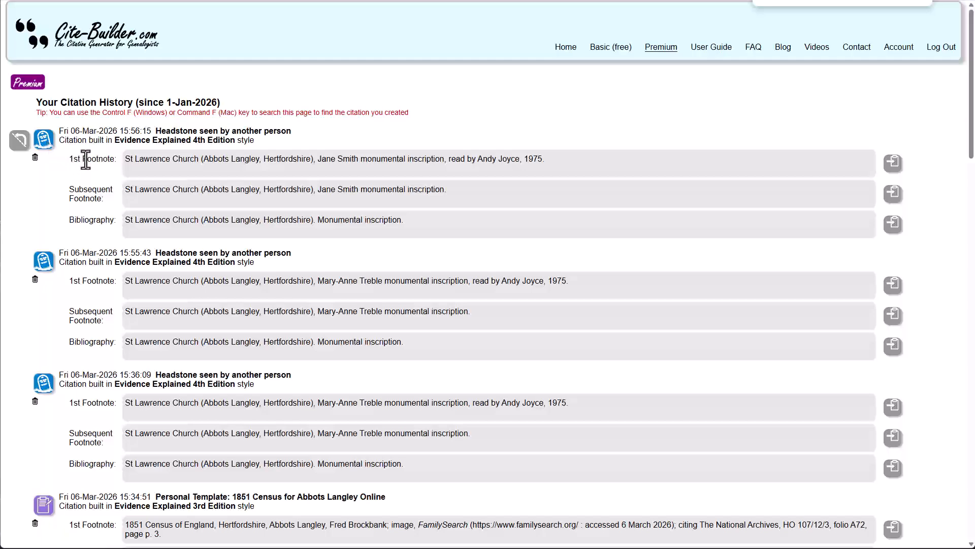
pyautogui.scroll(-8, 82, 172)
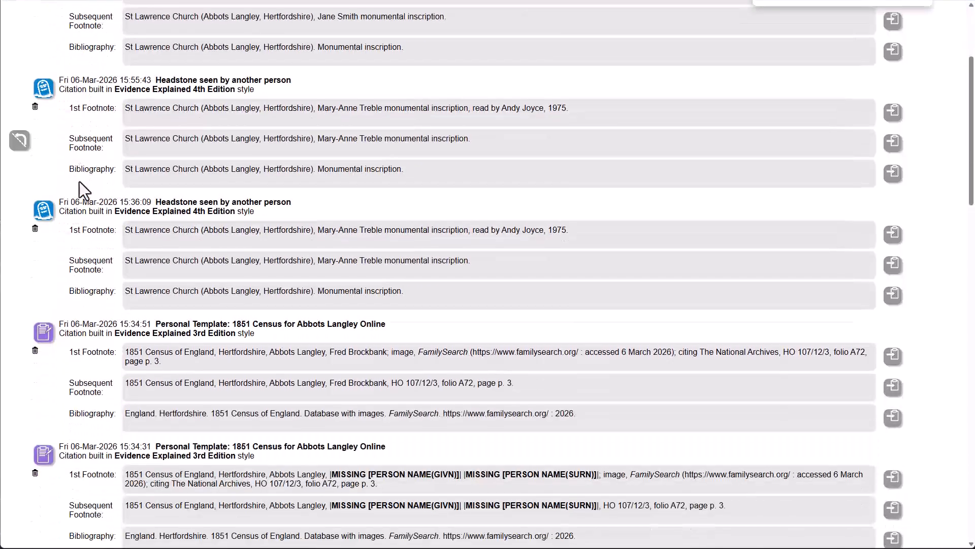
pyautogui.scroll(-4, 79, 181)
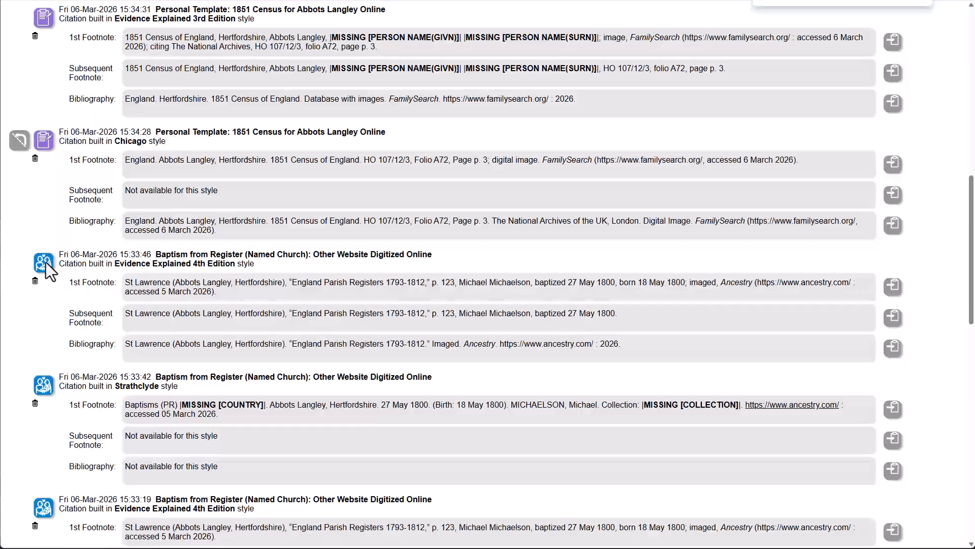
pyautogui.click(46, 262)
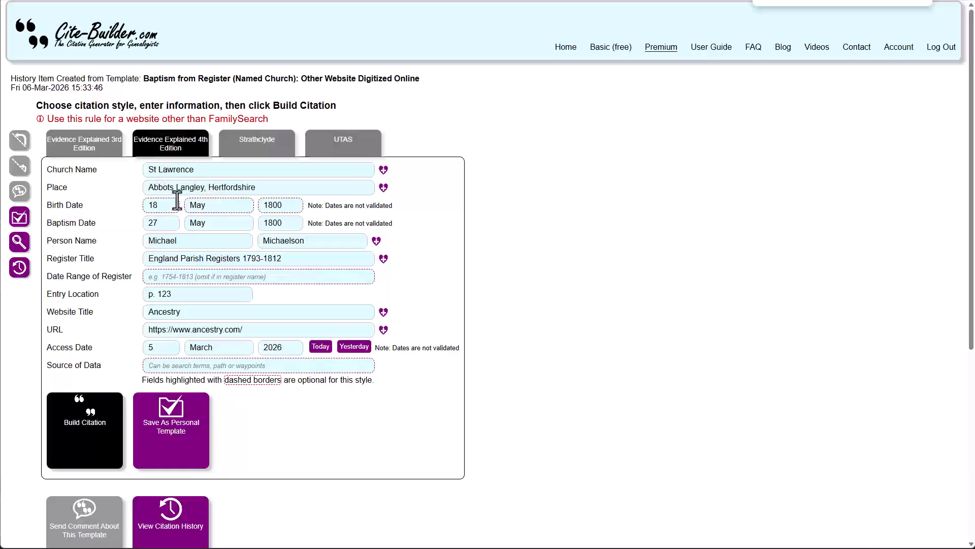
# - Clear the birth date, baptism date, person name and entry location fields of the baptism form
pyautogui.moveTo(160, 206); pyautogui.dragTo(98, 205)
pyautogui.press('Delete')
pyautogui.moveTo(235, 205); pyautogui.dragTo(192, 203)
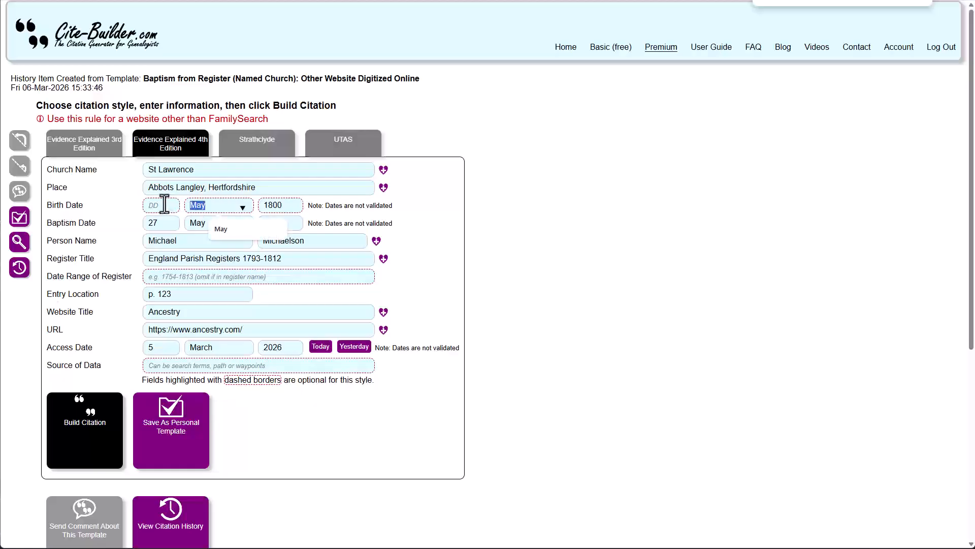
pyautogui.press('Delete')
pyautogui.moveTo(281, 208); pyautogui.dragTo(236, 208)
pyautogui.press('Delete')
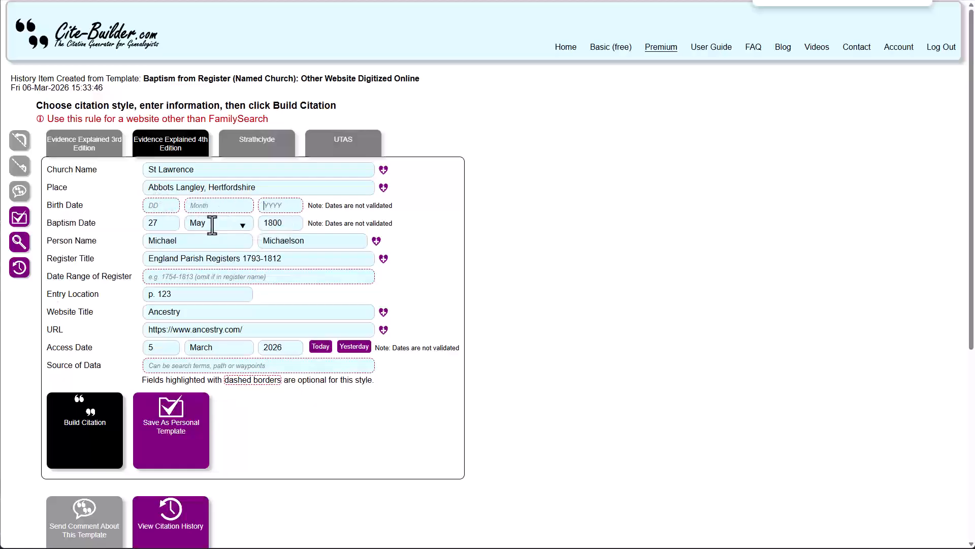
pyautogui.moveTo(159, 221); pyautogui.dragTo(144, 227)
pyautogui.press('Delete')
pyautogui.moveTo(208, 222); pyautogui.dragTo(188, 222)
pyautogui.press('Delete')
pyautogui.moveTo(287, 222); pyautogui.dragTo(144, 249)
pyautogui.press('Delete')
pyautogui.press('Delete')
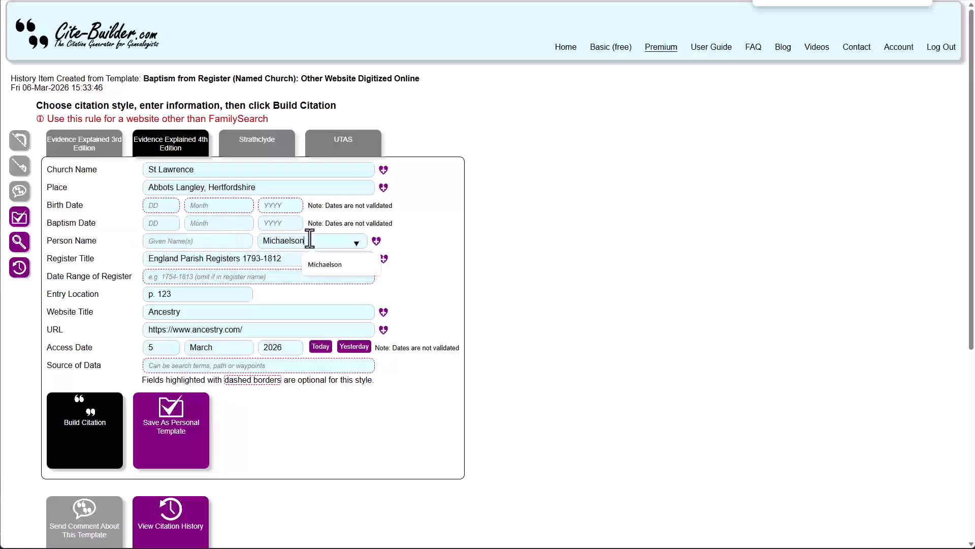
pyautogui.moveTo(312, 239); pyautogui.dragTo(218, 241)
pyautogui.press('Delete')
pyautogui.moveTo(185, 294); pyautogui.dragTo(99, 301)
pyautogui.press('Delete')
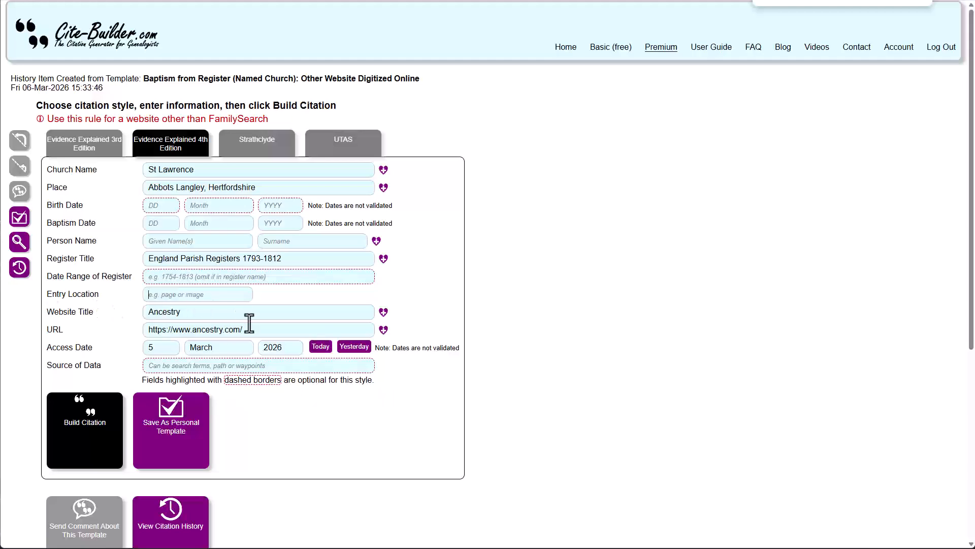
# - Save the form as a personal template named new and return to the top level
pyautogui.click(163, 409)
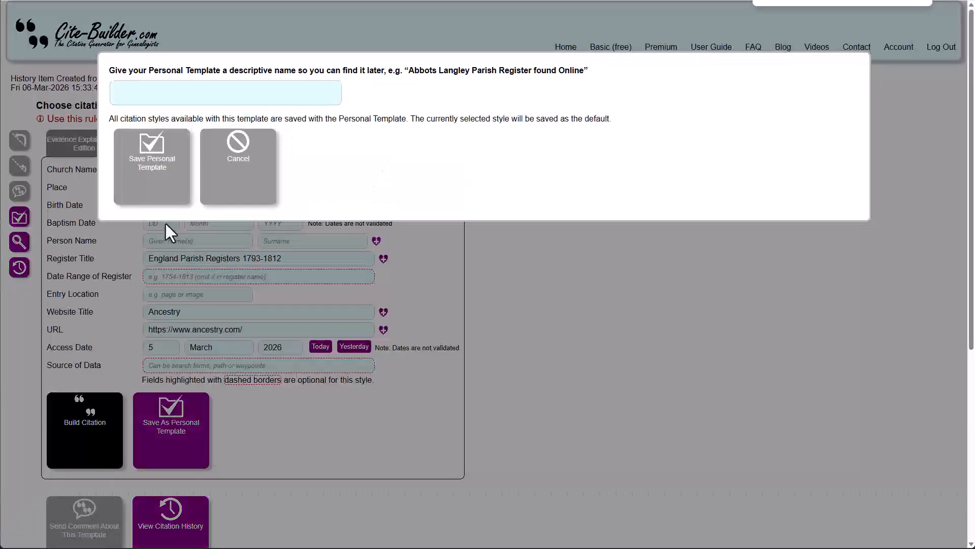
pyautogui.click(158, 89)
pyautogui.write('new')
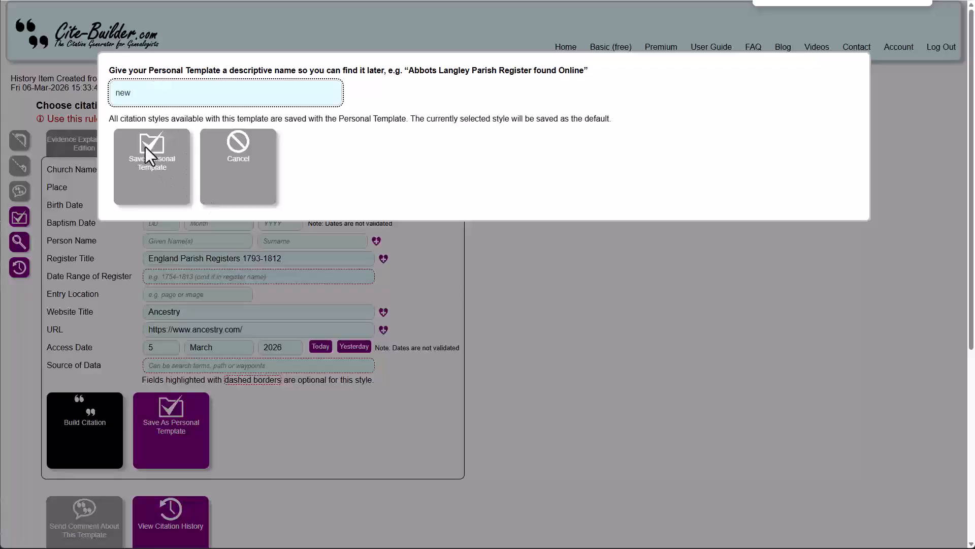
pyautogui.click(130, 143)
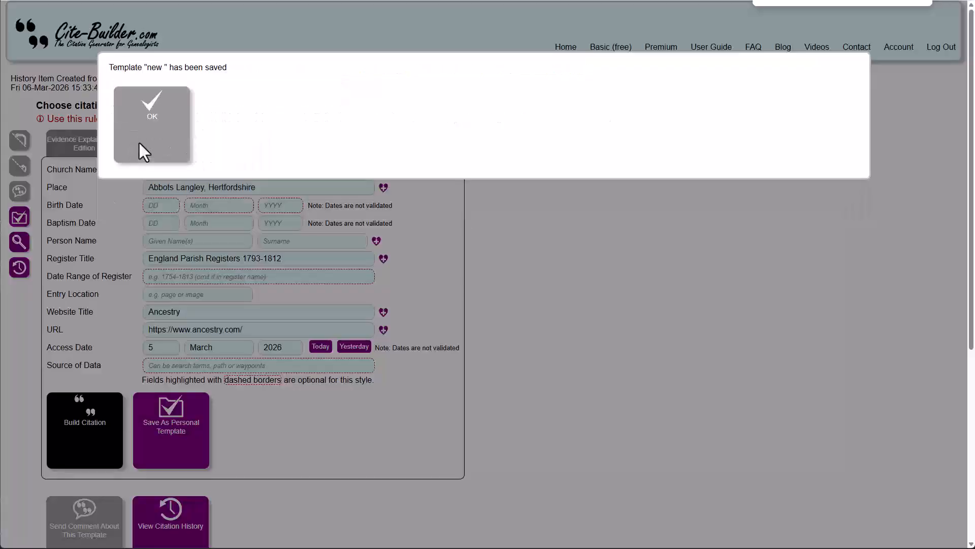
pyautogui.click(147, 136)
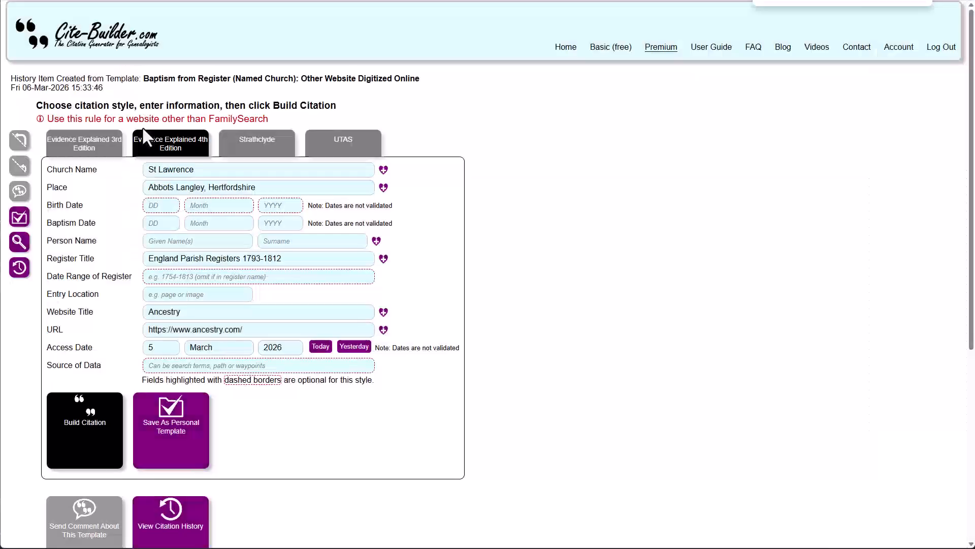
pyautogui.click(17, 147)
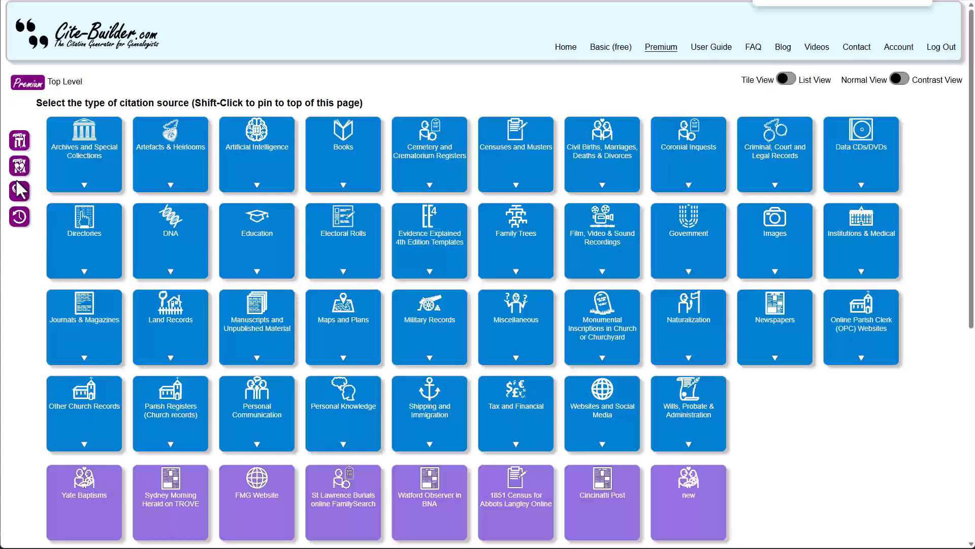
# - Open the citation history and delete the 1851 Census personal template entry whose citation has missing person names
pyautogui.click(20, 216)
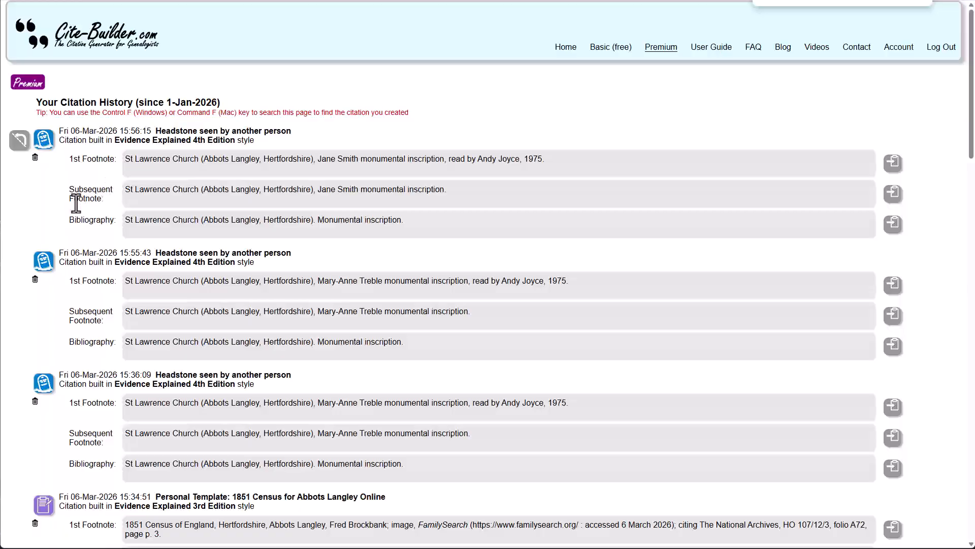
pyautogui.scroll(-5, 76, 203)
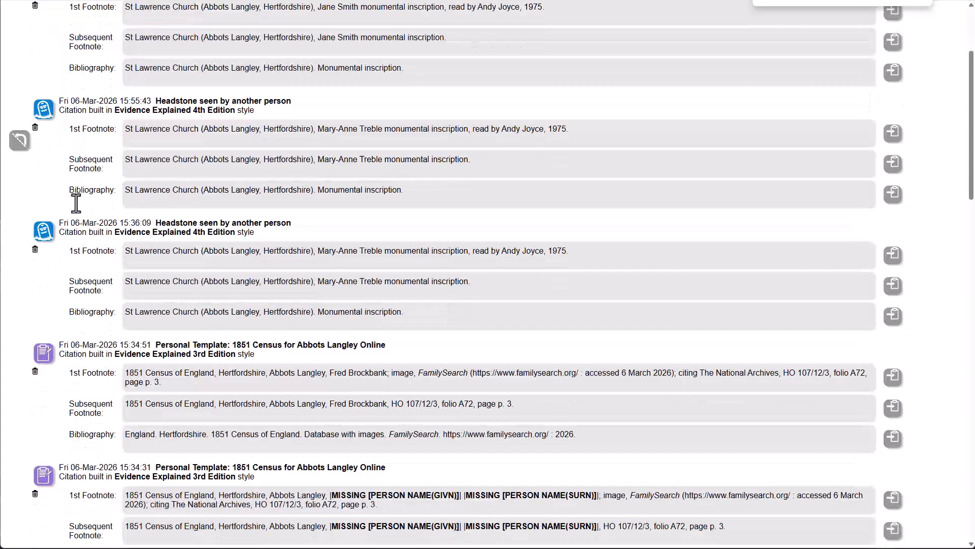
pyautogui.scroll(-2, 76, 203)
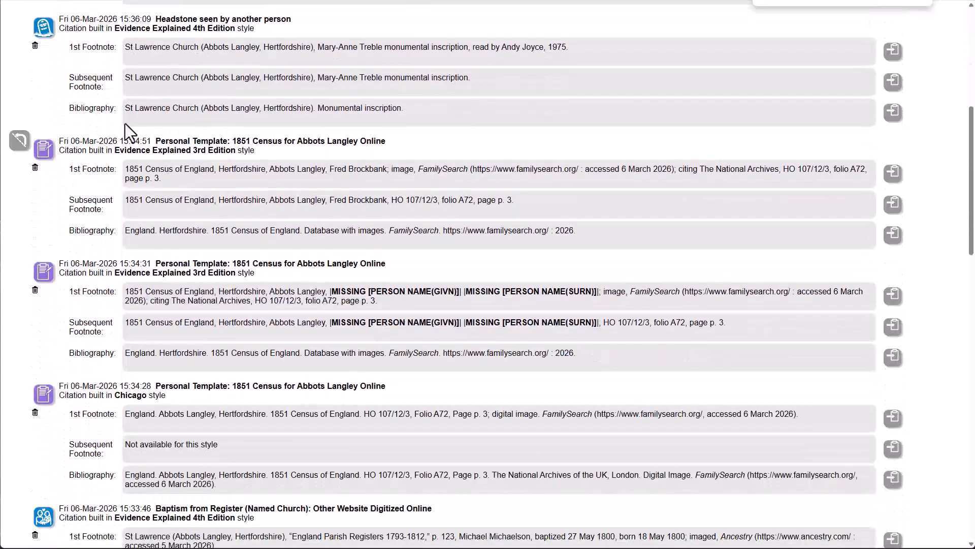
pyautogui.click(35, 290)
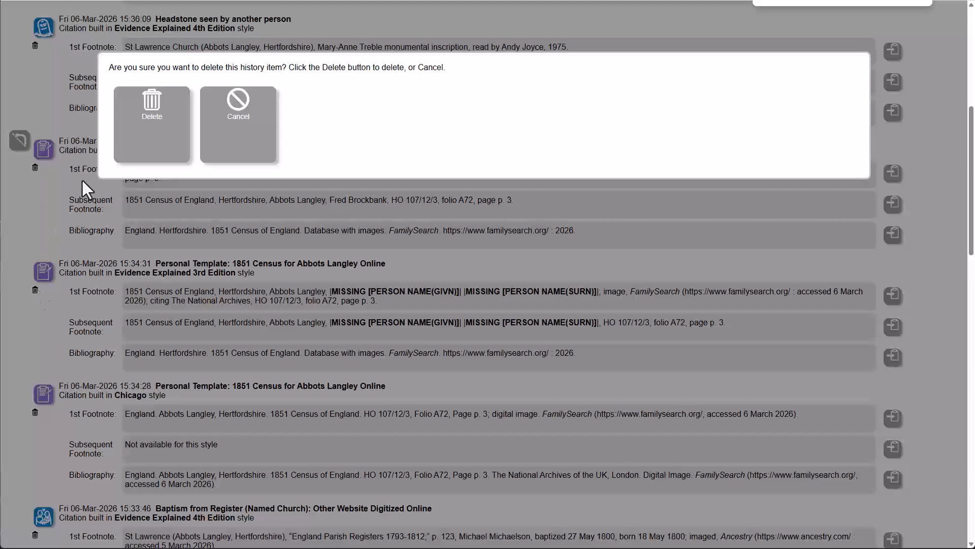
pyautogui.click(152, 117)
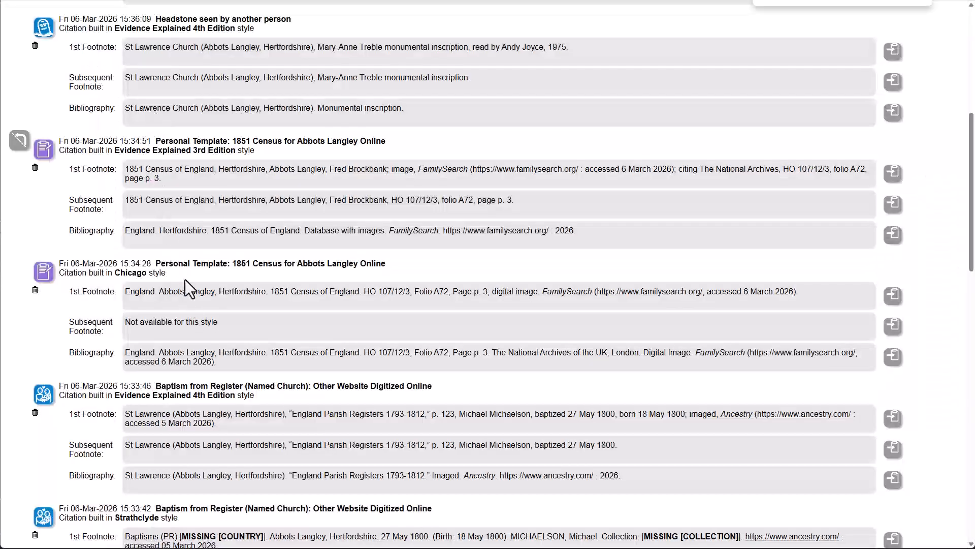
# - Delete the NSW State Archives Generic Citation history item together with all older history items
pyautogui.scroll(-5, 200, 371)
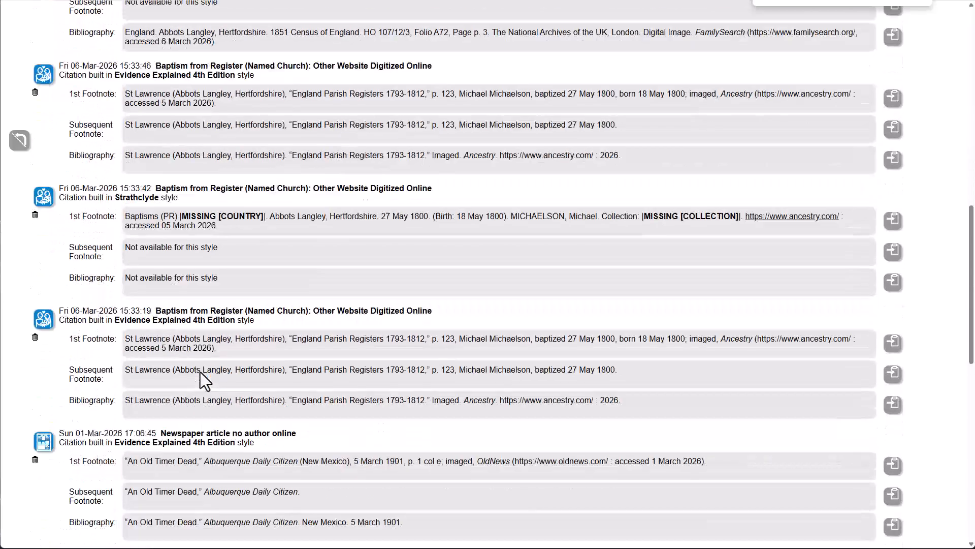
pyautogui.scroll(-7, 201, 372)
pyautogui.scroll(3, 200, 372)
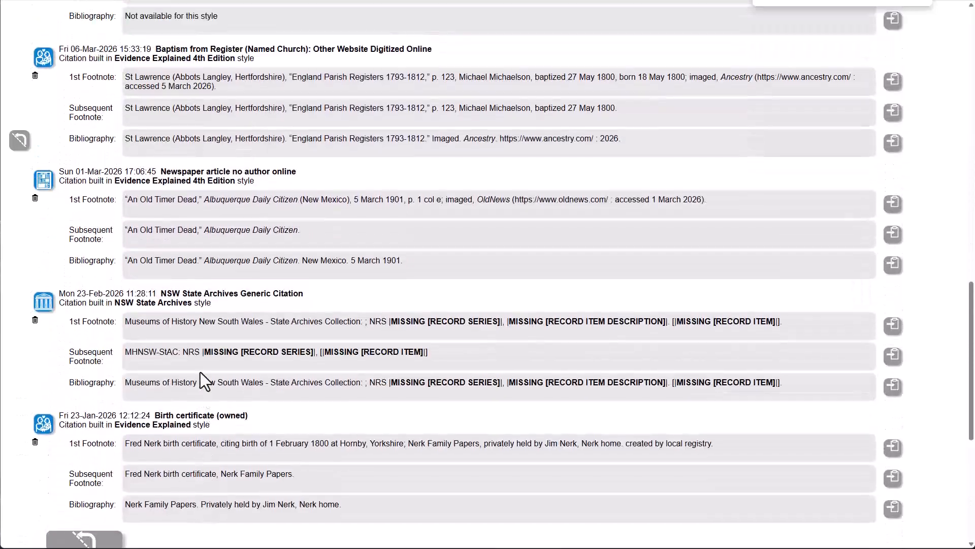
pyautogui.scroll(1, 200, 380)
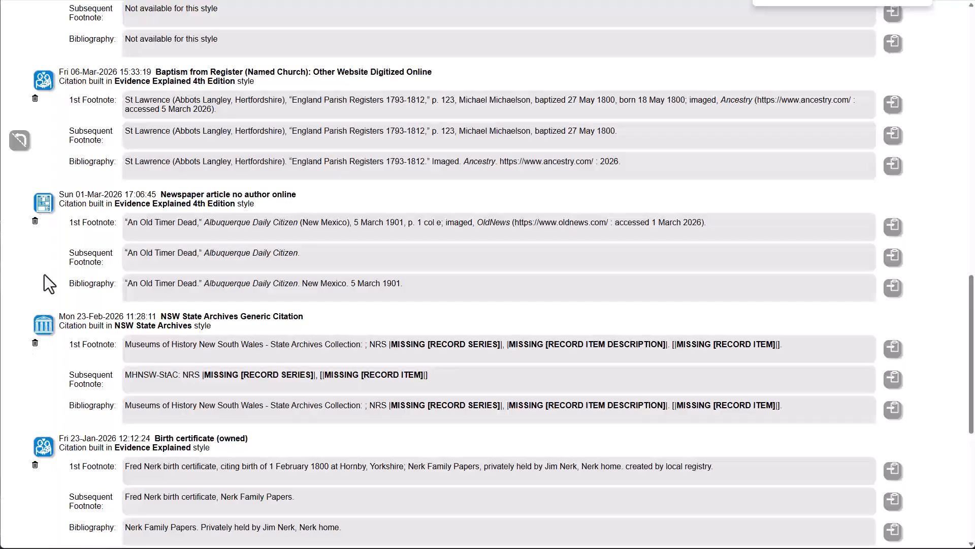
pyautogui.keyDown('alt'); pyautogui.click(35, 342); pyautogui.keyUp('alt')
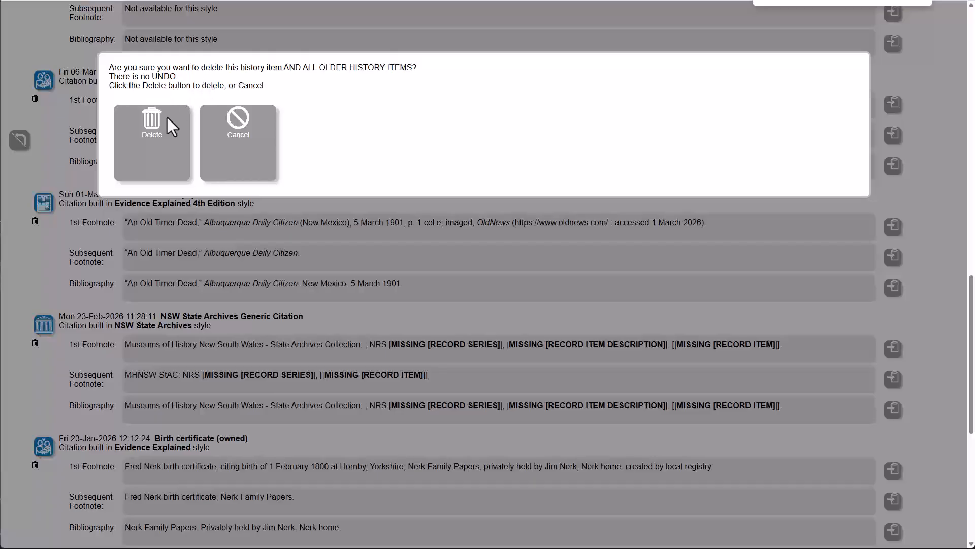
pyautogui.click(150, 135)
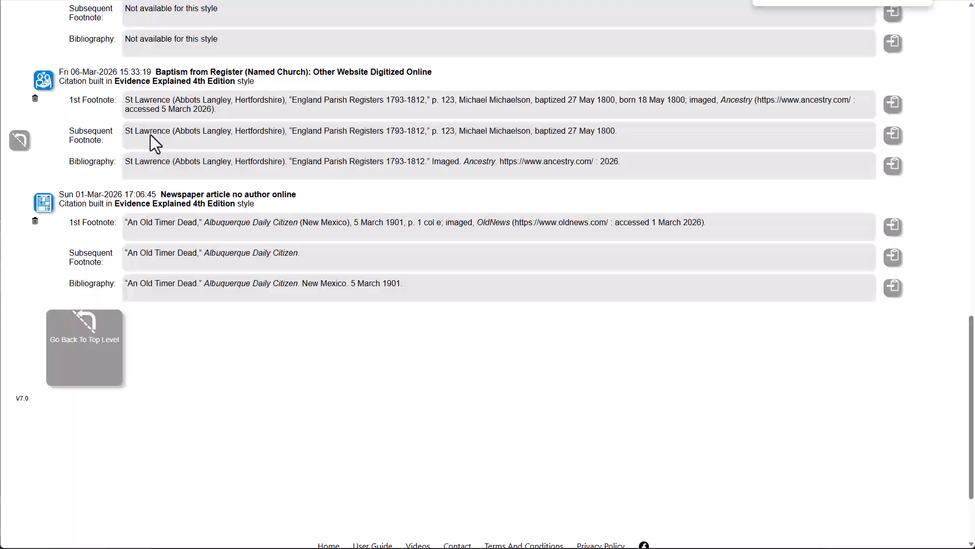
pyautogui.scroll(1, 163, 424)
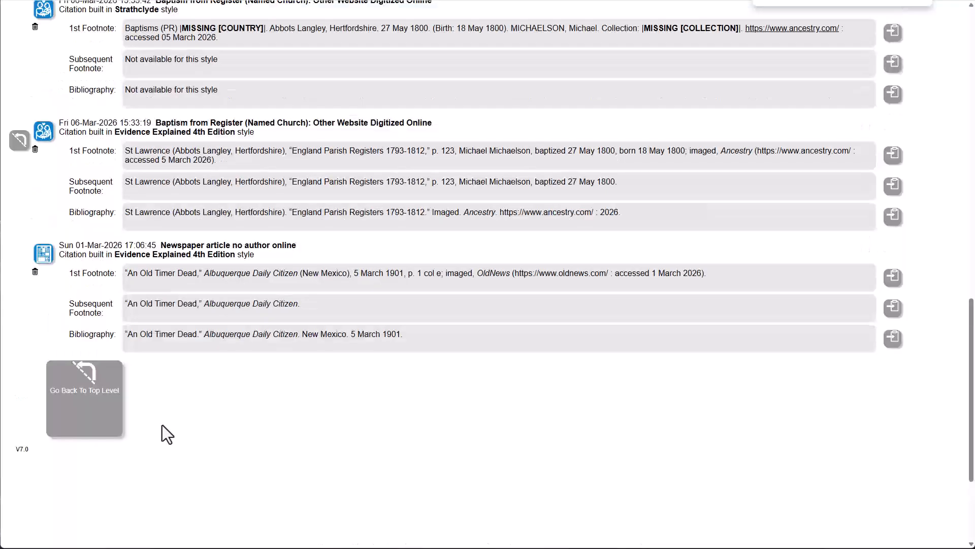